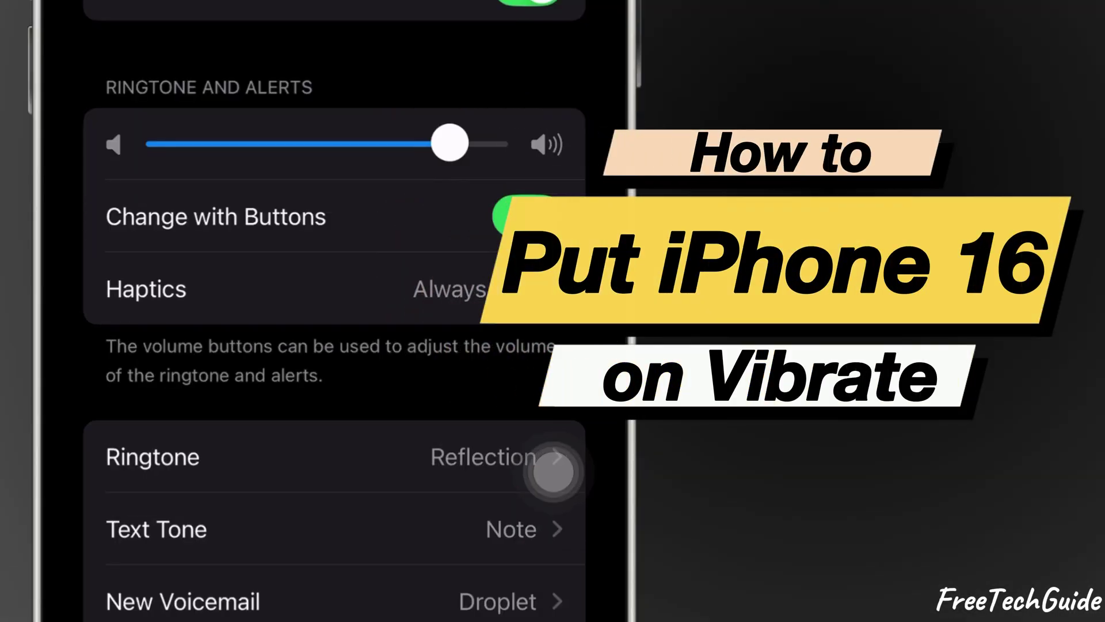
scroll(553, 471, "down", 3)
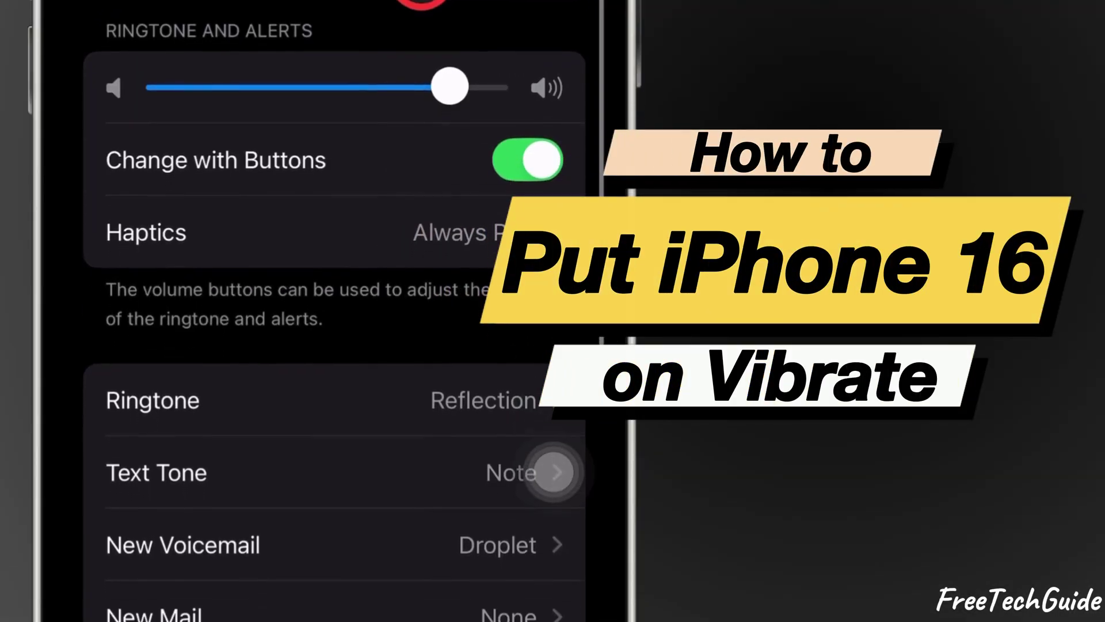
scroll(553, 471, "down", 8)
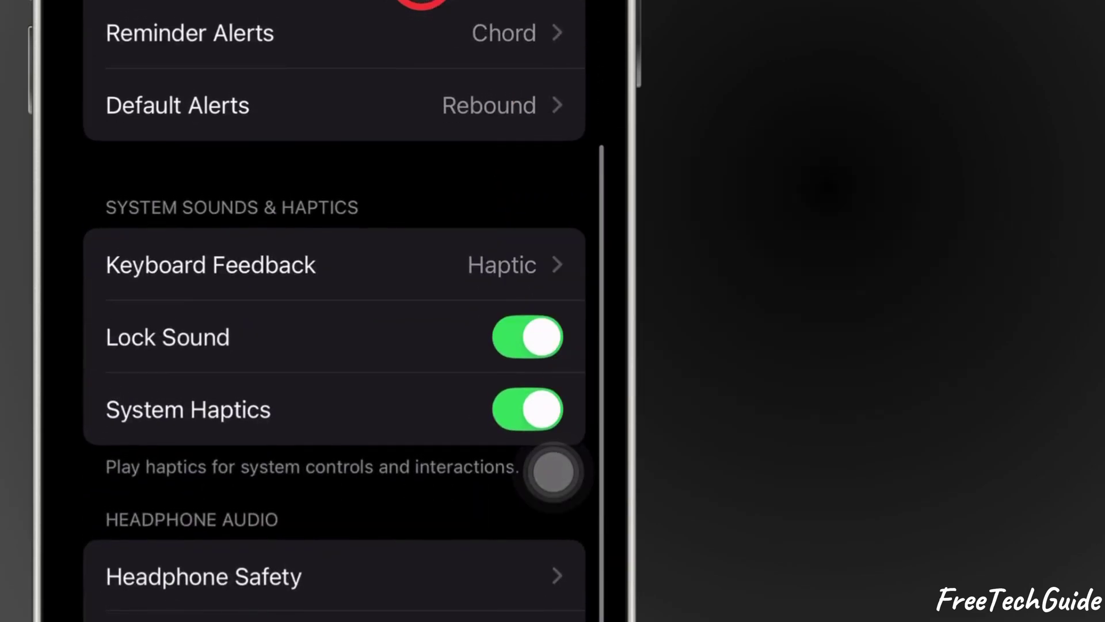
scroll(552, 471, "up", 8)
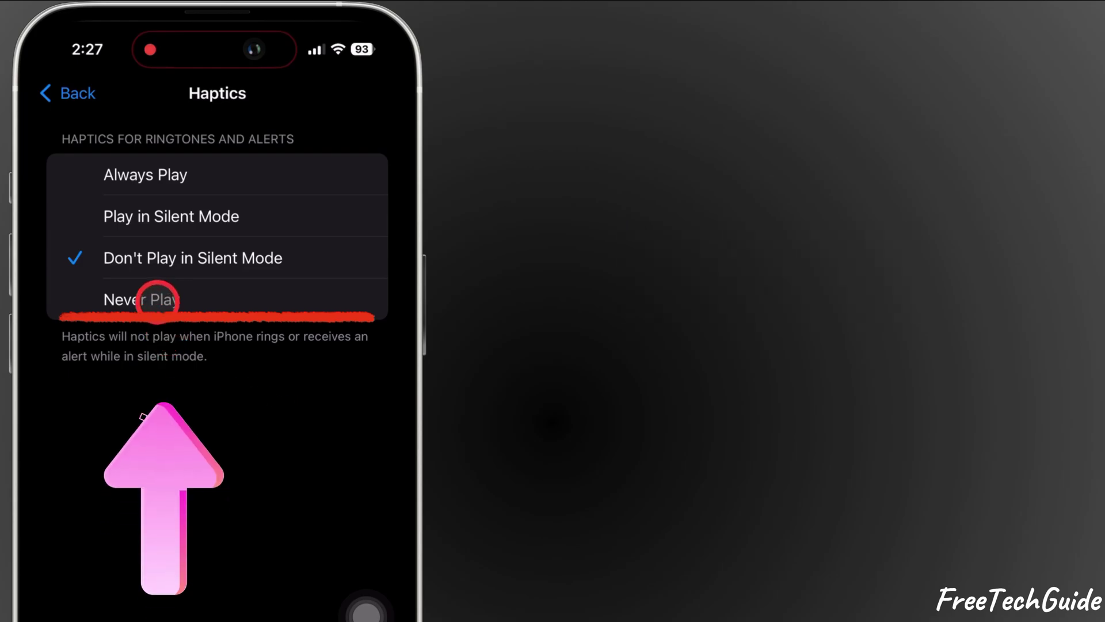
Step: Set Haptics for ringtones and alerts to Never Play
left_click(158, 299)
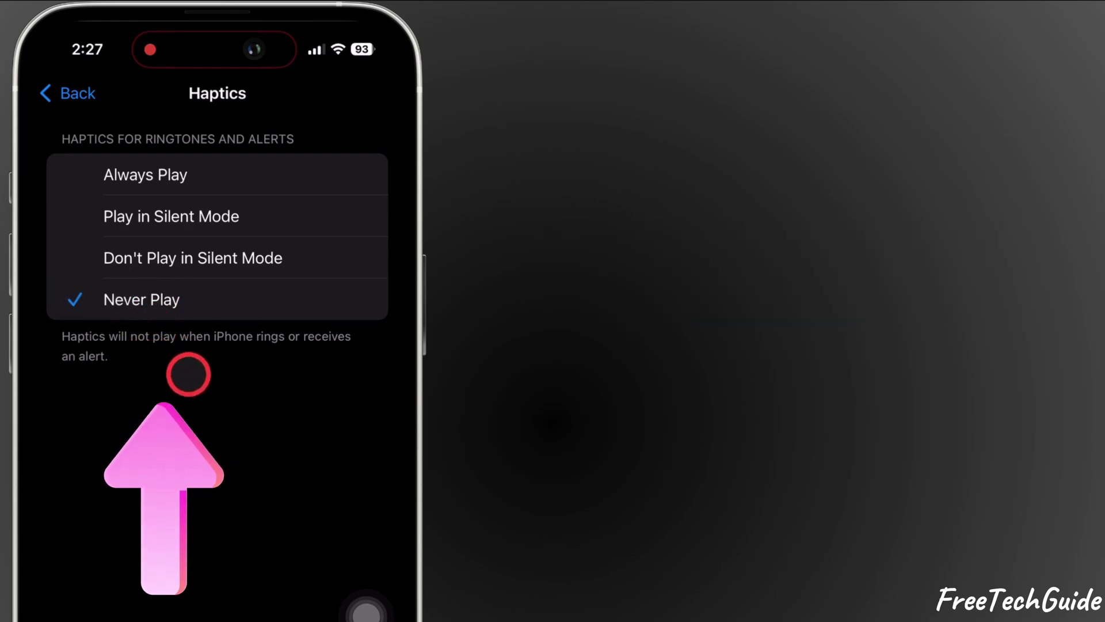